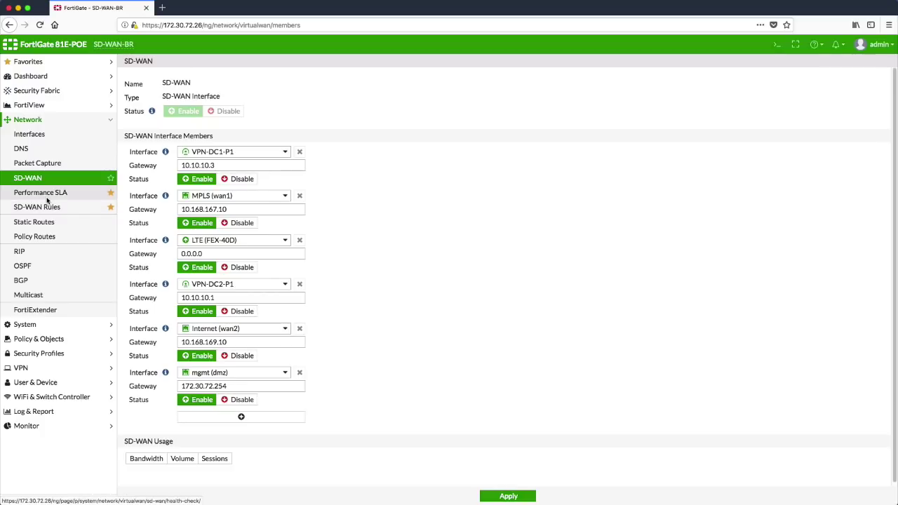
Step: Set the SaaS_SLA performance target to a 100 ms latency threshold and an 80 ms jitter threshold, and save it
click(32, 196)
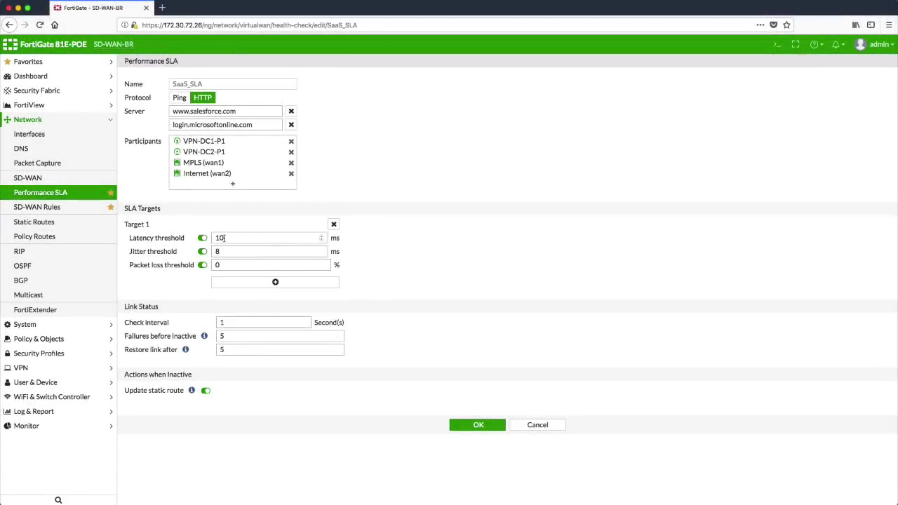
click(223, 238)
click(218, 252)
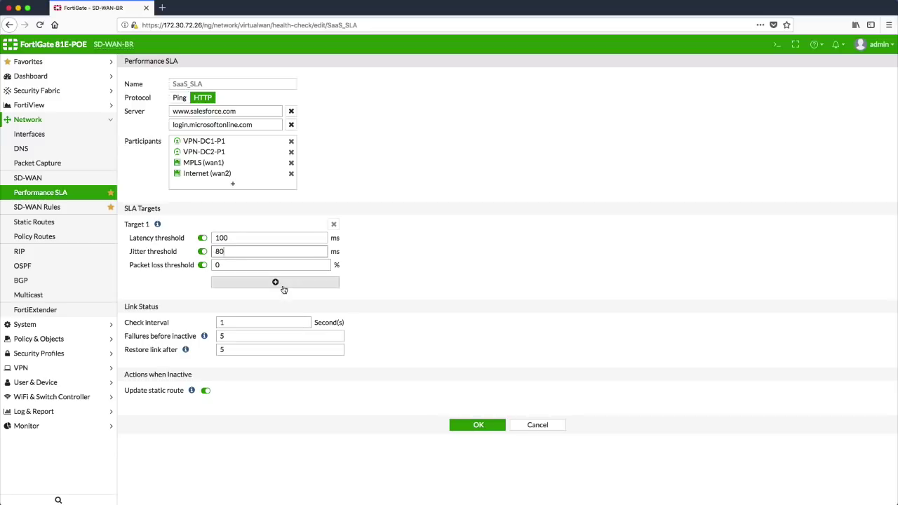
click(475, 425)
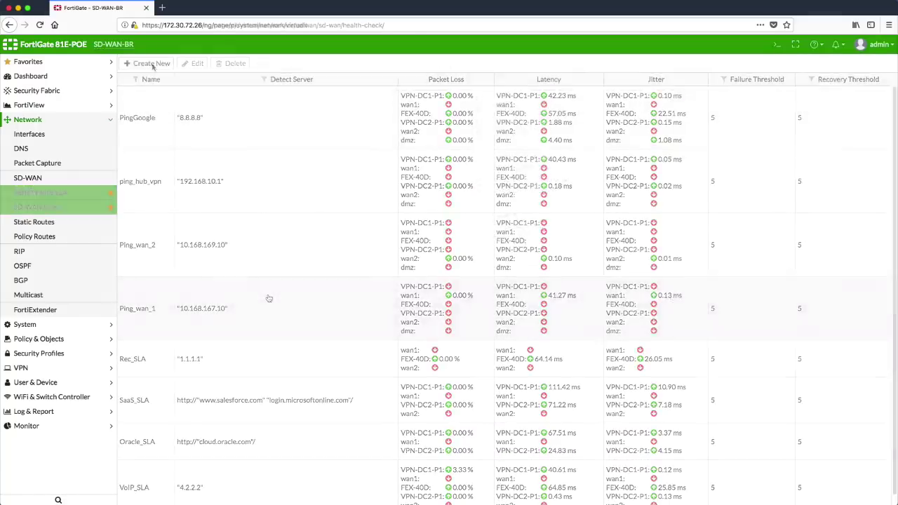
Step: Create an SD-WAN rule named SaaS with source address all and the SasS application group as destination
click(140, 63)
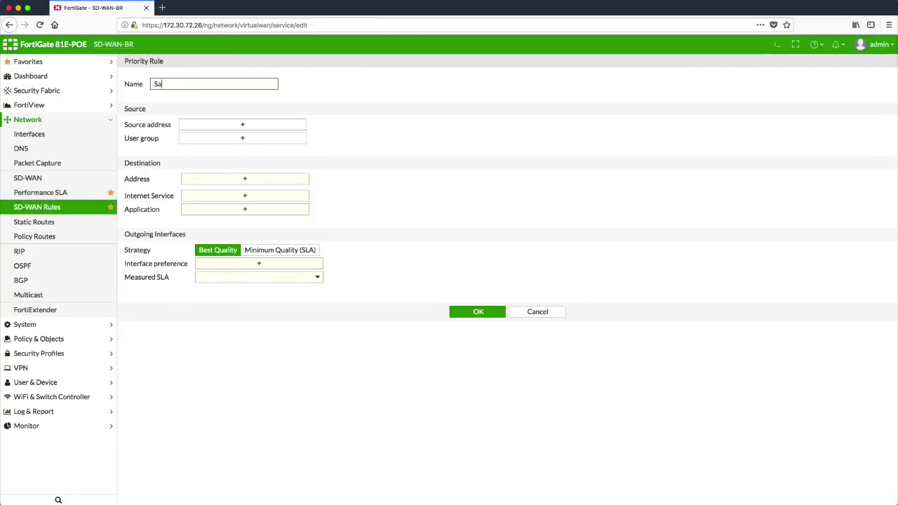
click(242, 125)
click(777, 102)
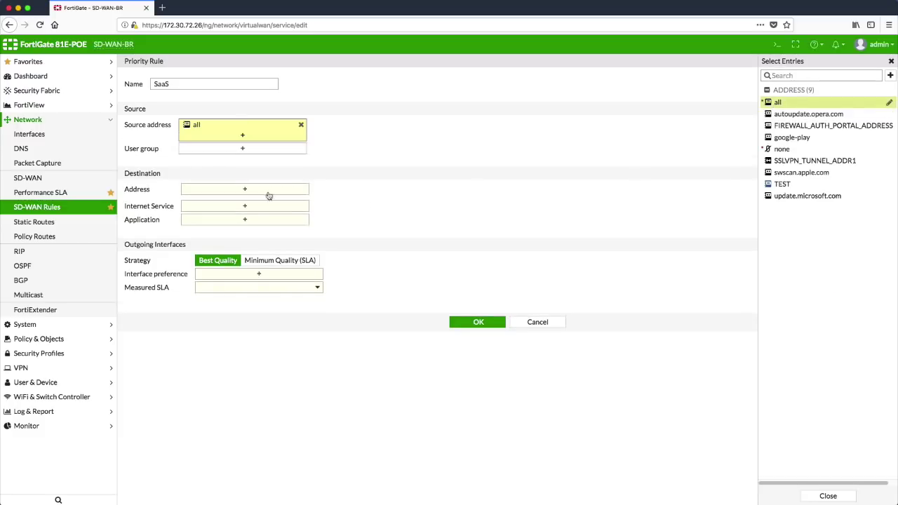
click(248, 220)
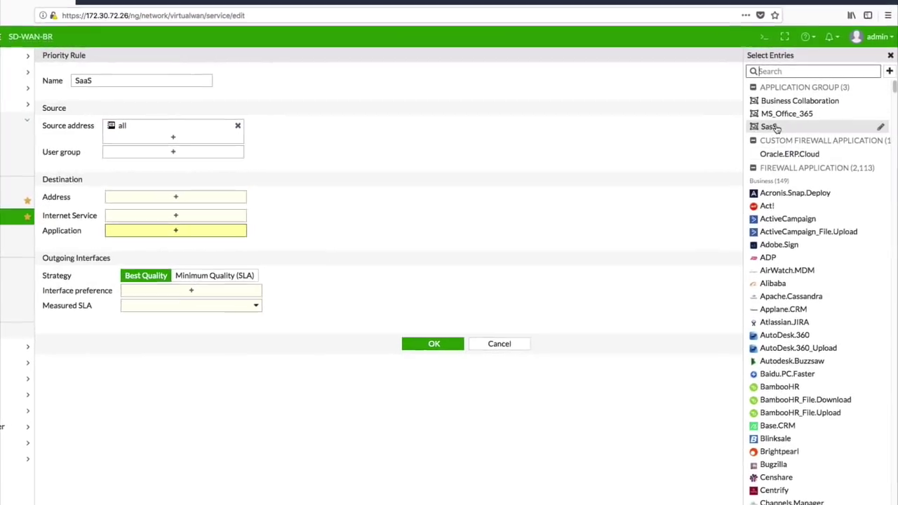
mouse_move(827, 129)
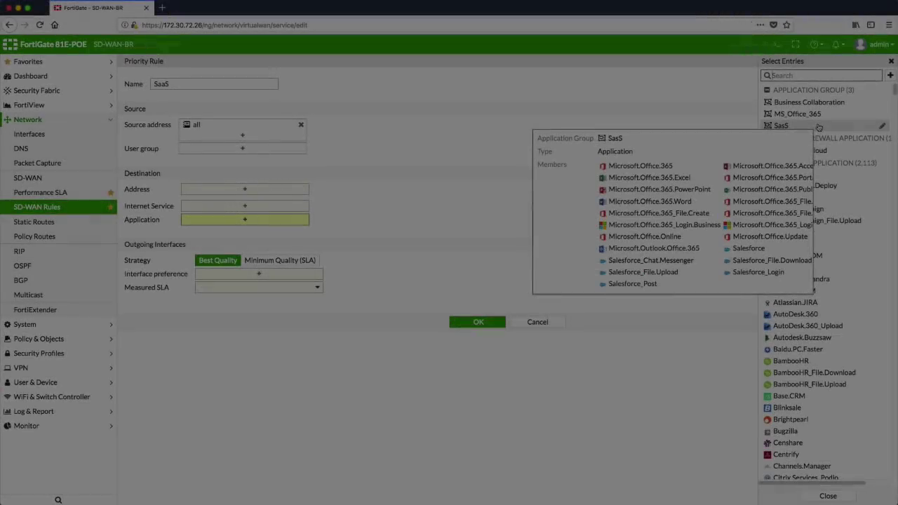
click(786, 133)
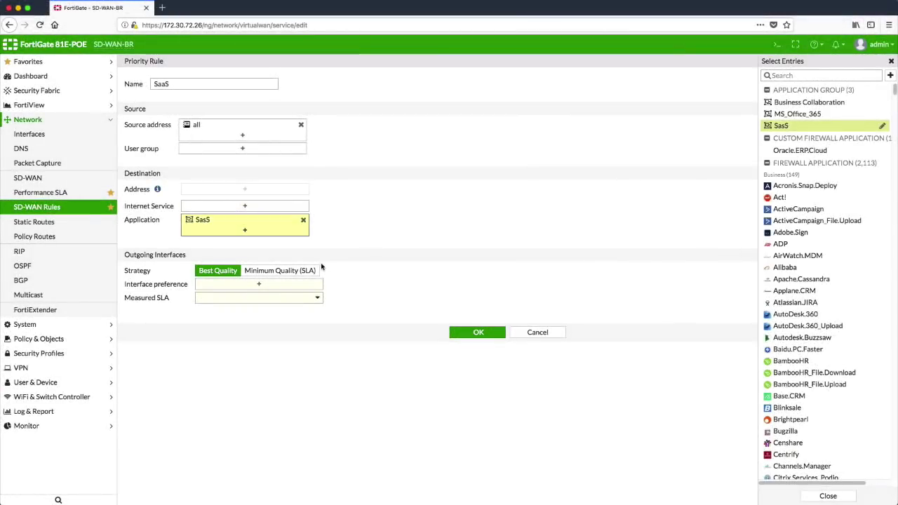
Step: Set the rule's strategy to Minimum Quality (SLA) with Internet (wan2) and MPLS (wan1) as preferred interfaces
click(292, 273)
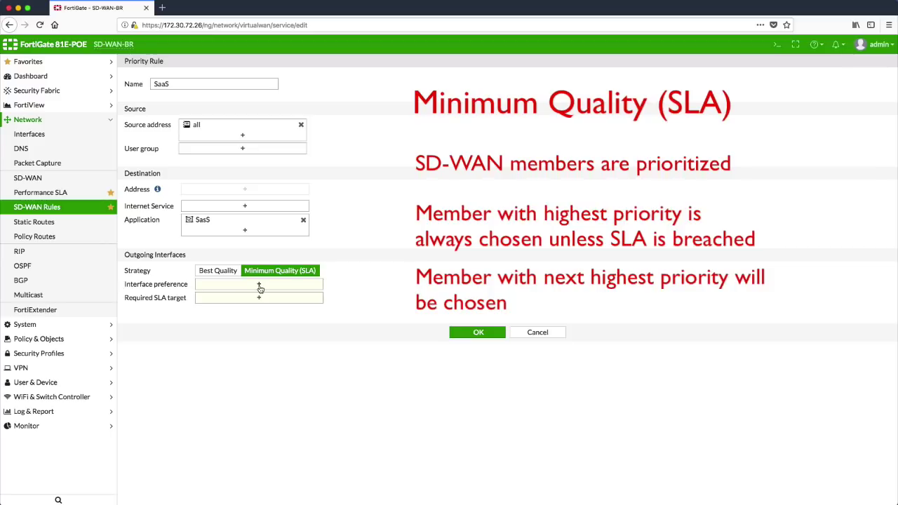
click(259, 286)
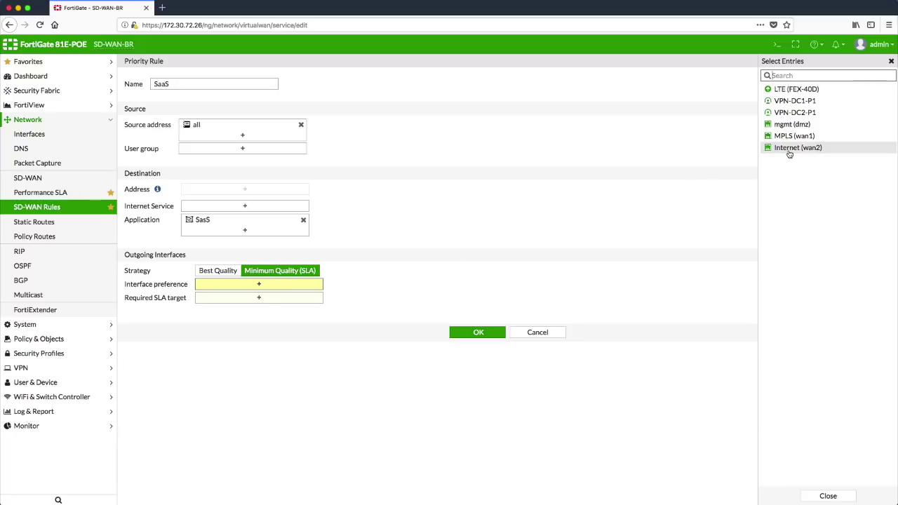
click(790, 149)
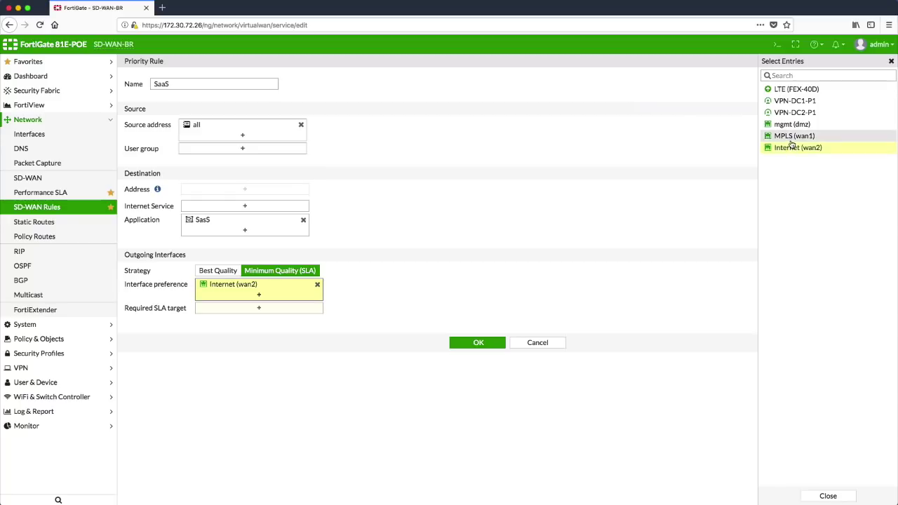
click(791, 136)
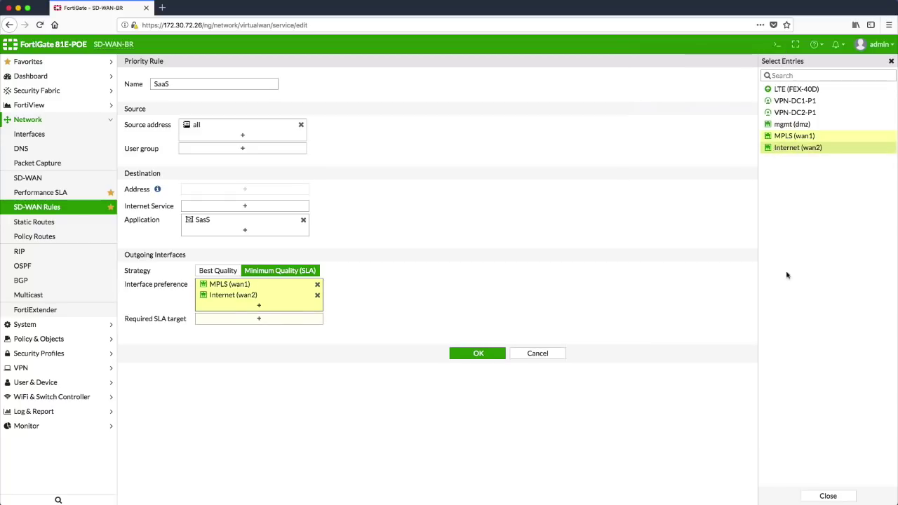
click(837, 498)
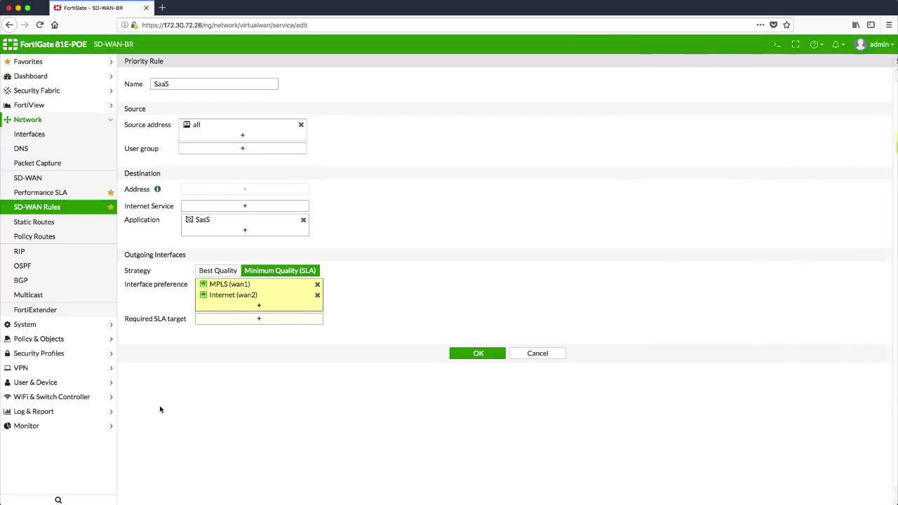
Step: Assign SaaS_SLA#1 as the rule's required SLA target and save the rule
click(257, 321)
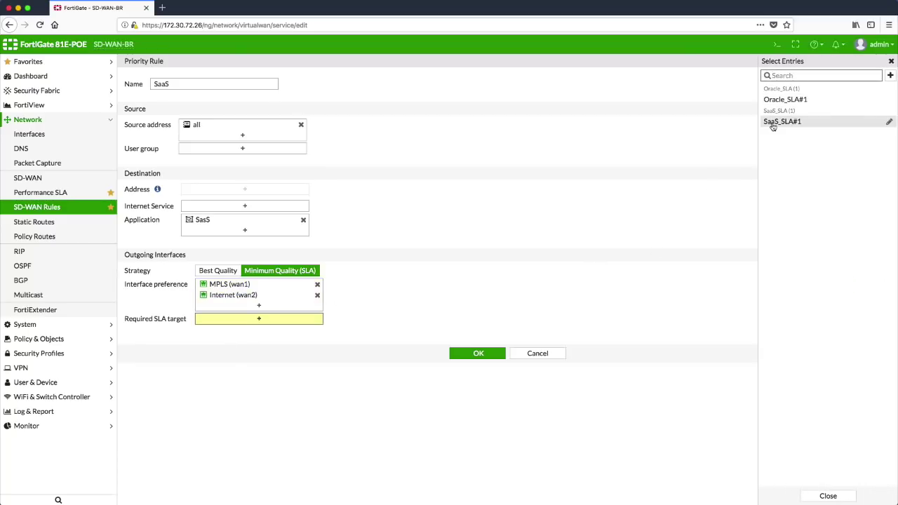
click(774, 124)
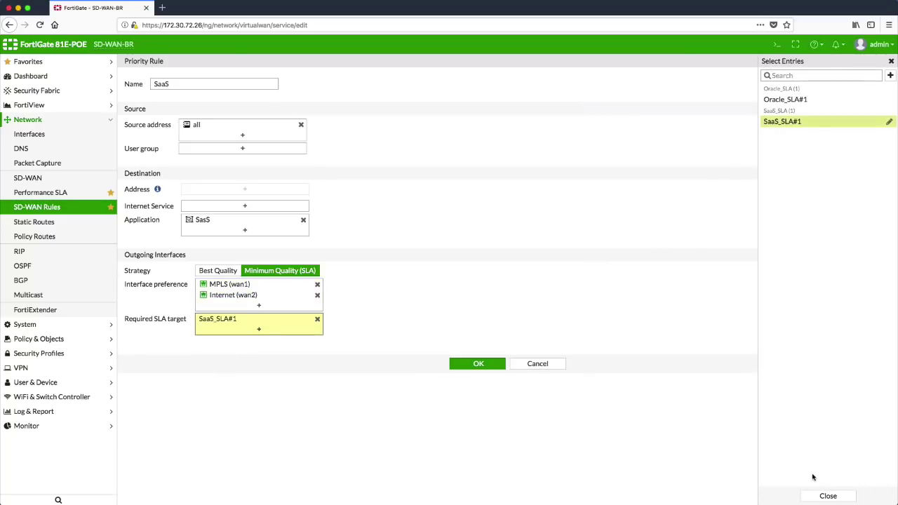
click(811, 499)
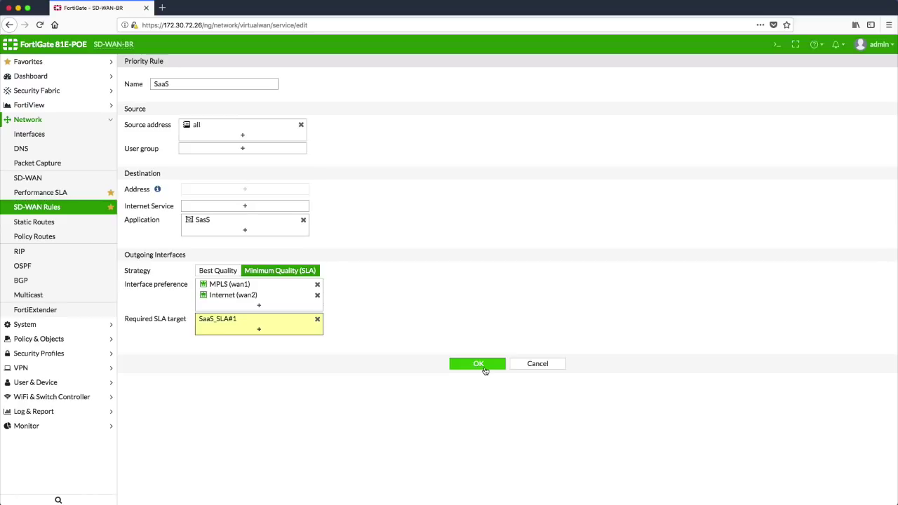
click(484, 369)
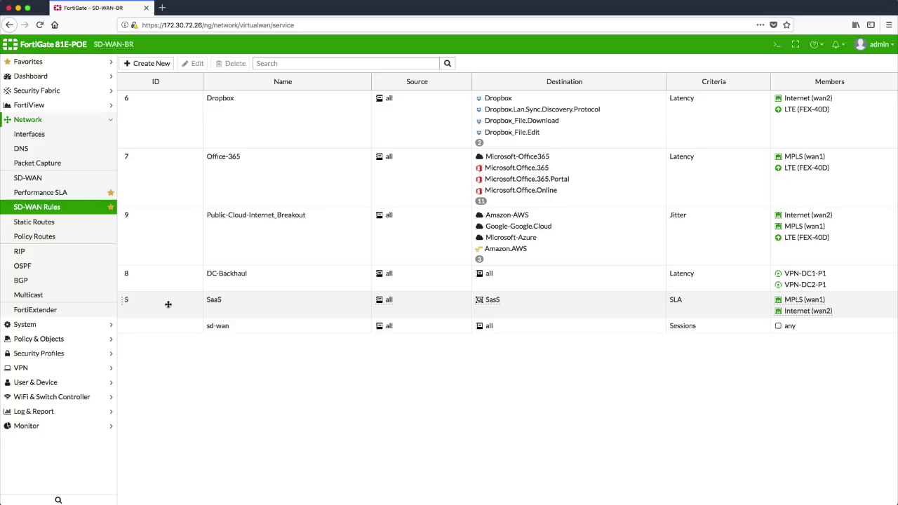
Step: Enable AntiVirus, Web Filter, DNS Filter, Application Control and IPS on the Incoming IPv4 policy from lan to SD-WAN
click(42, 339)
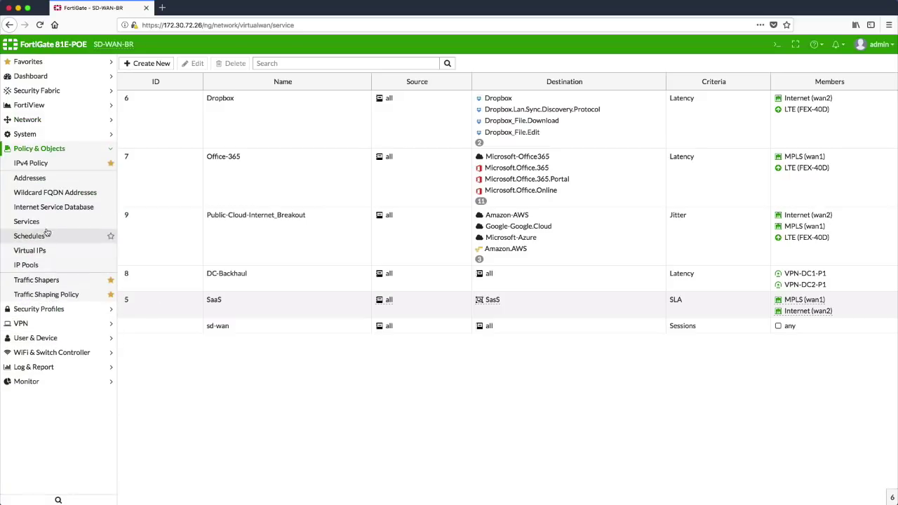
click(37, 165)
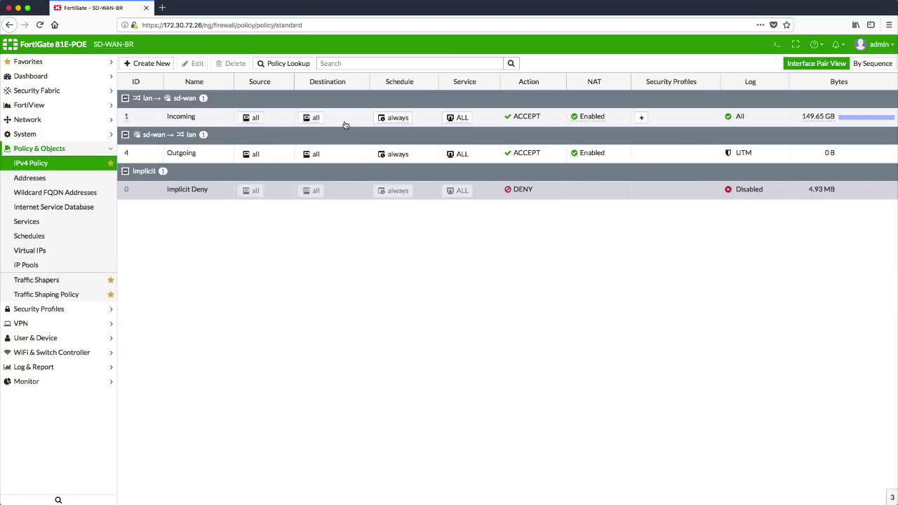
double_click(358, 122)
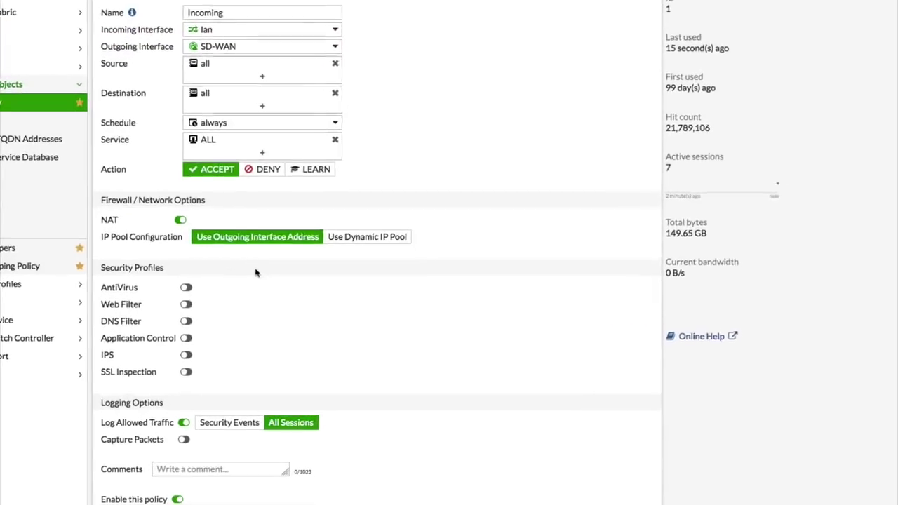
click(186, 287)
click(186, 304)
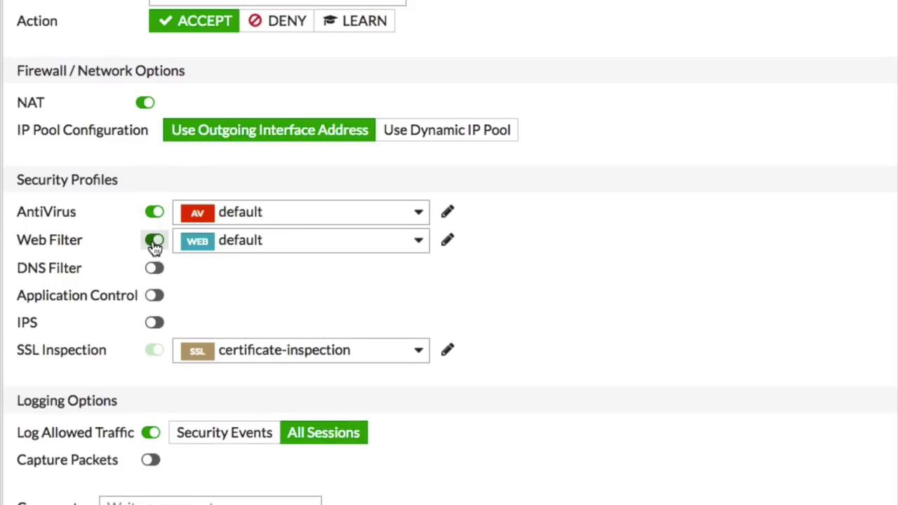
click(155, 269)
click(154, 296)
click(154, 322)
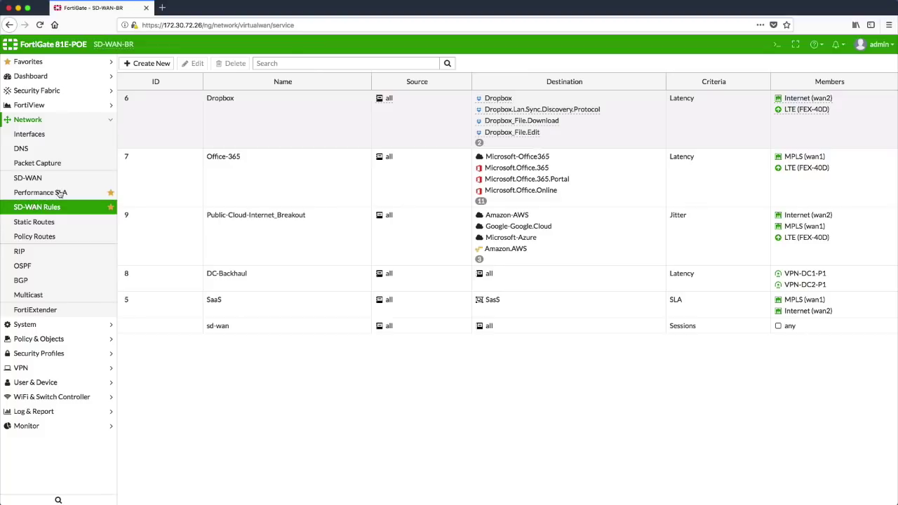
Step: Create another SD-WAN rule named VoIP with source address all
click(148, 64)
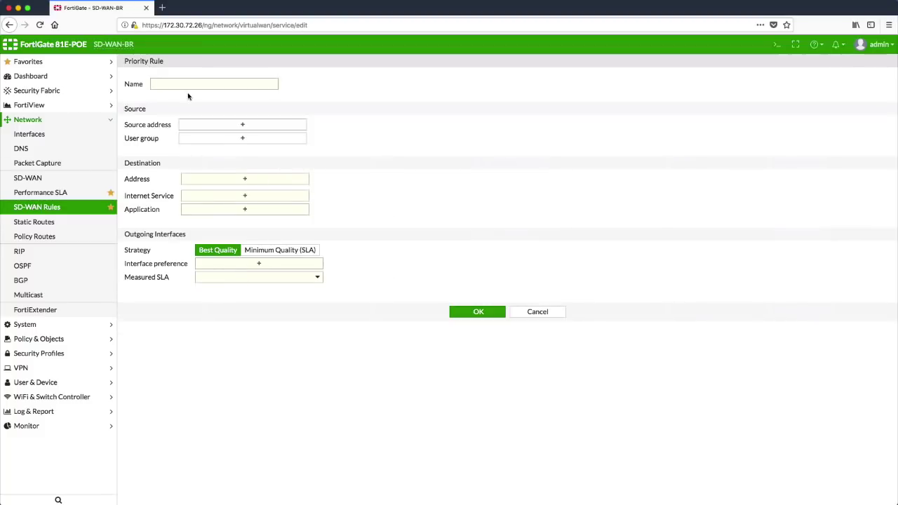
click(183, 86)
text(VoIP)
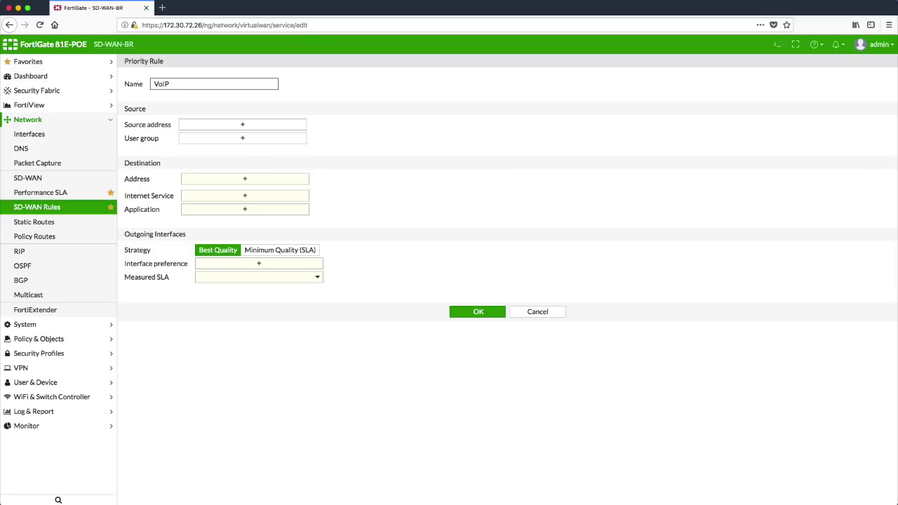
click(242, 124)
click(751, 100)
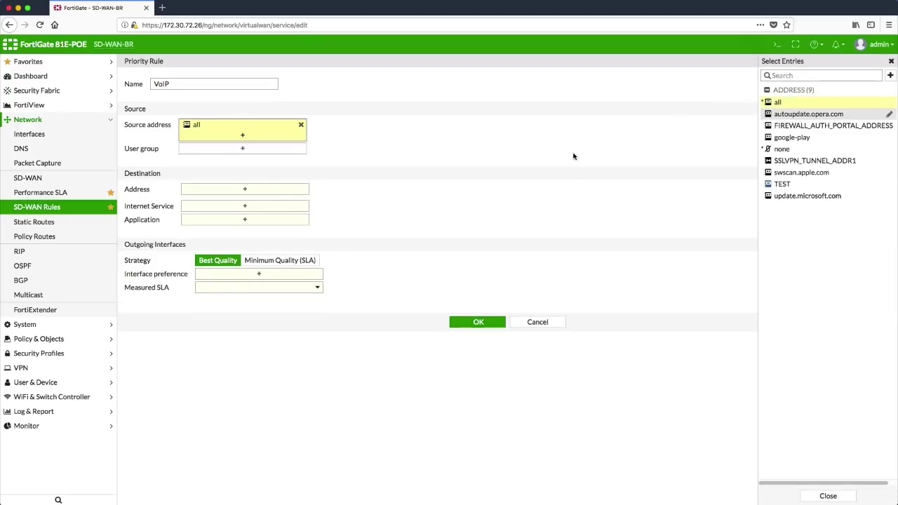
Step: Start a new application group named VoIP for the rule and add Skype and Skype.Portals as members
click(246, 219)
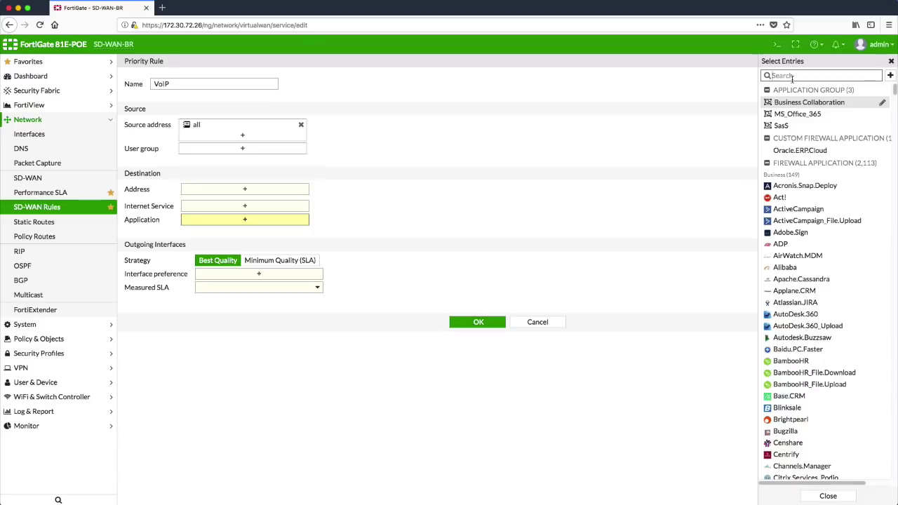
click(889, 75)
click(533, 84)
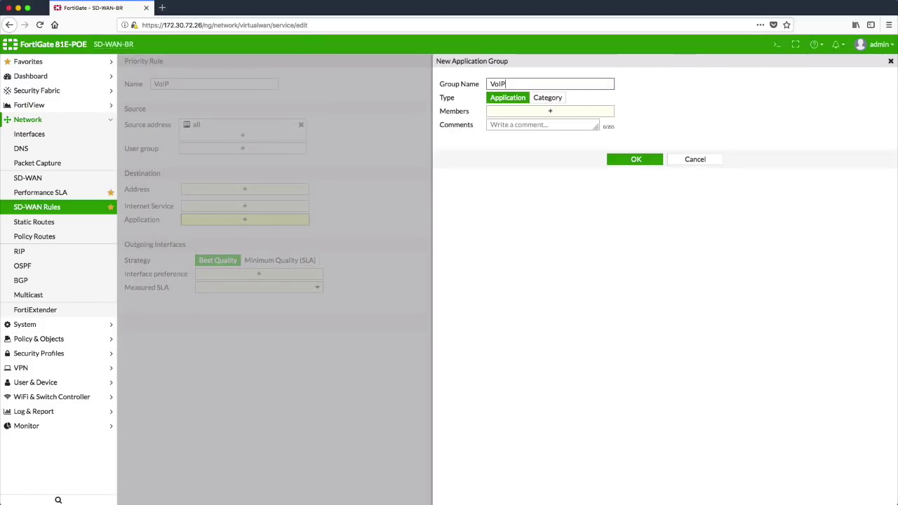
click(548, 111)
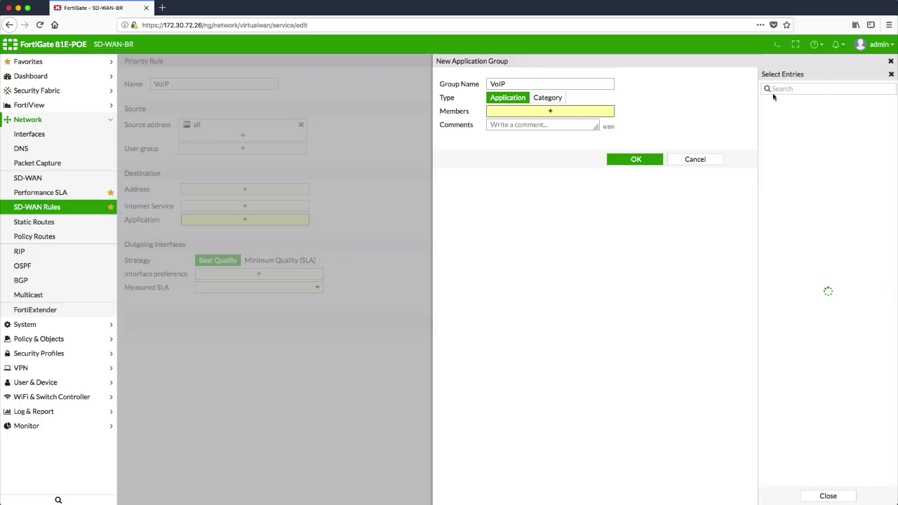
click(801, 89)
text(skype)
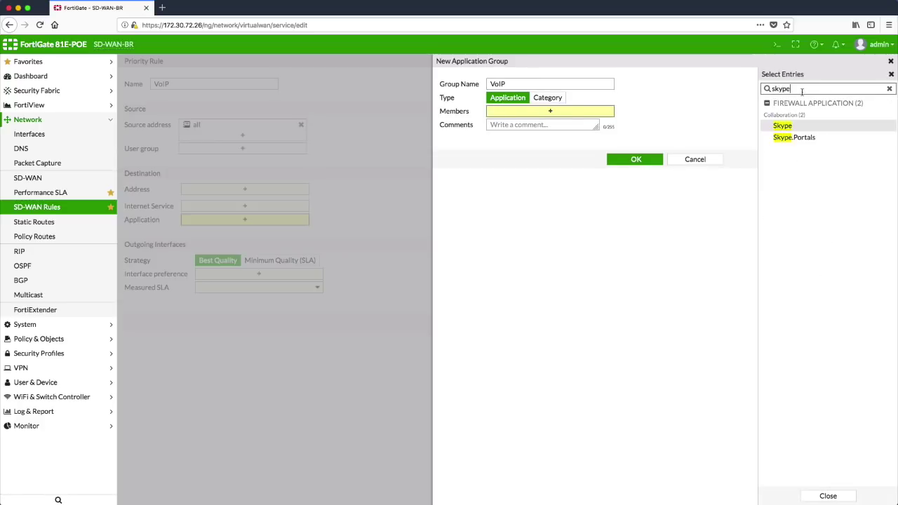
click(783, 125)
click(794, 137)
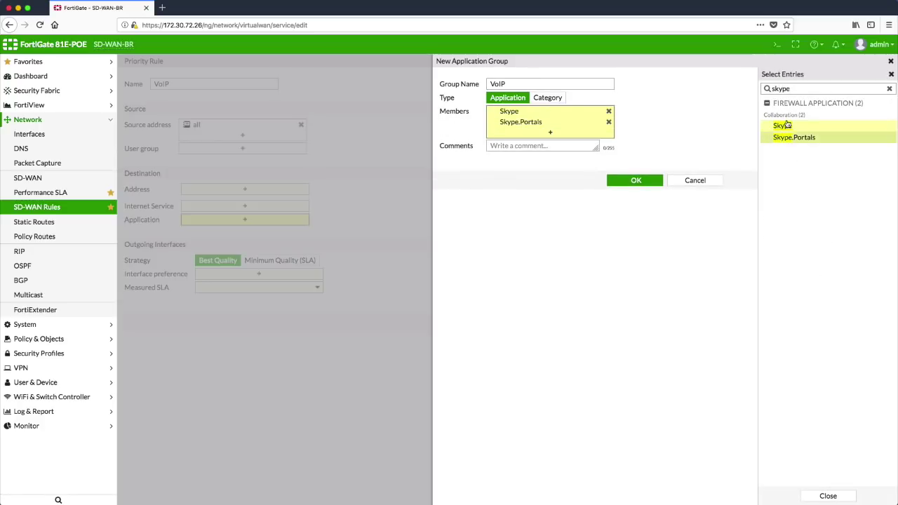
Step: Add SIP, SIP.Method, SIP.Via.NAT, SIP_Media.Type.Application, SIP_Message and SIP_Voice to the application group
double_click(792, 92)
text(sip)
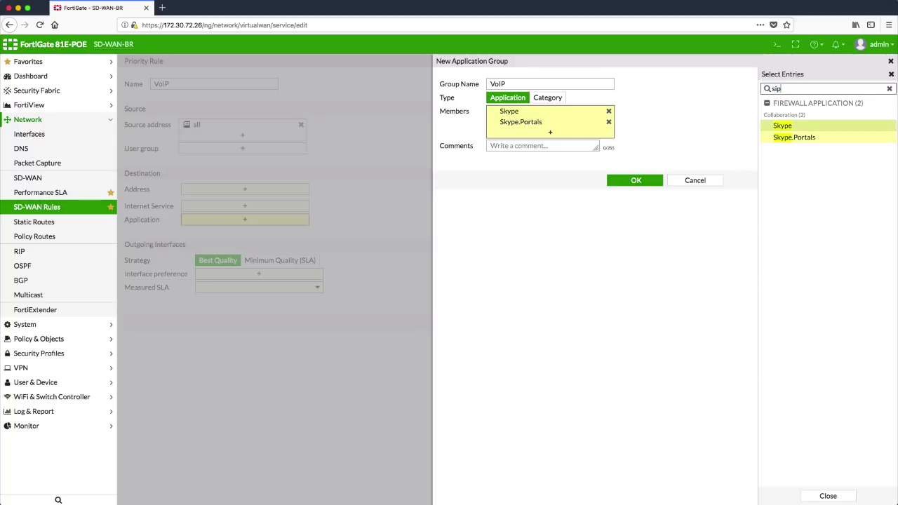
click(779, 226)
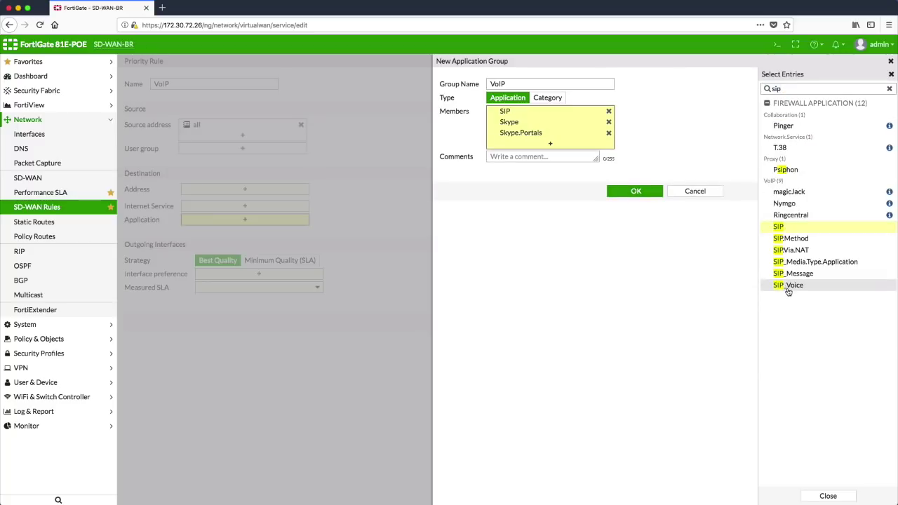
shift+click(789, 287)
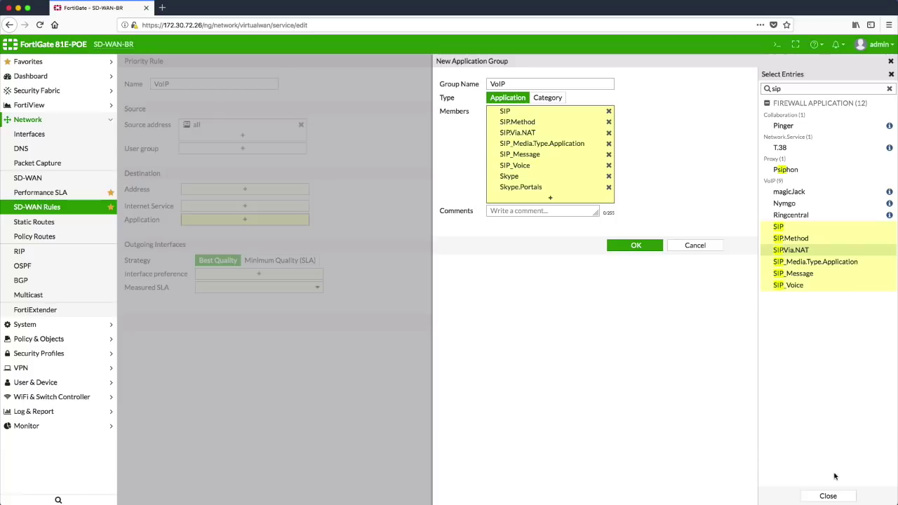
Step: Save the VoIP application group and assign it as the rule's destination application
click(827, 496)
click(634, 245)
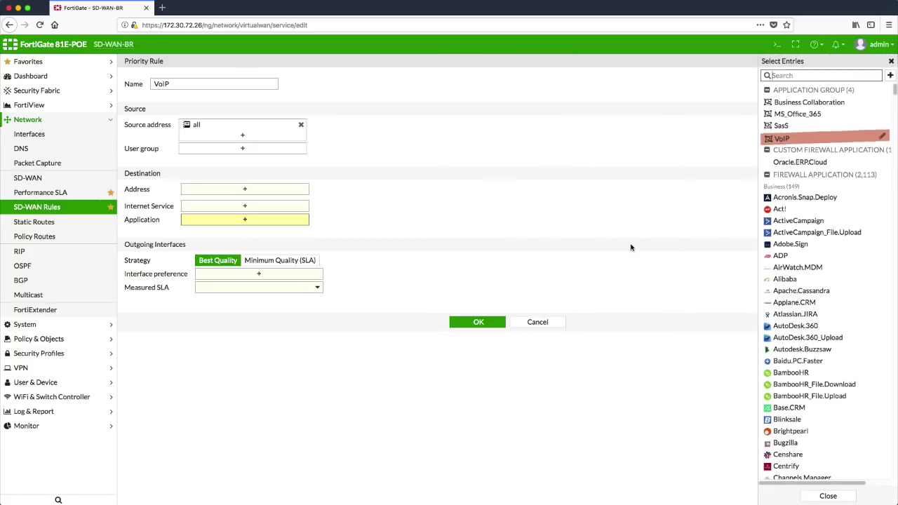
click(779, 138)
click(455, 235)
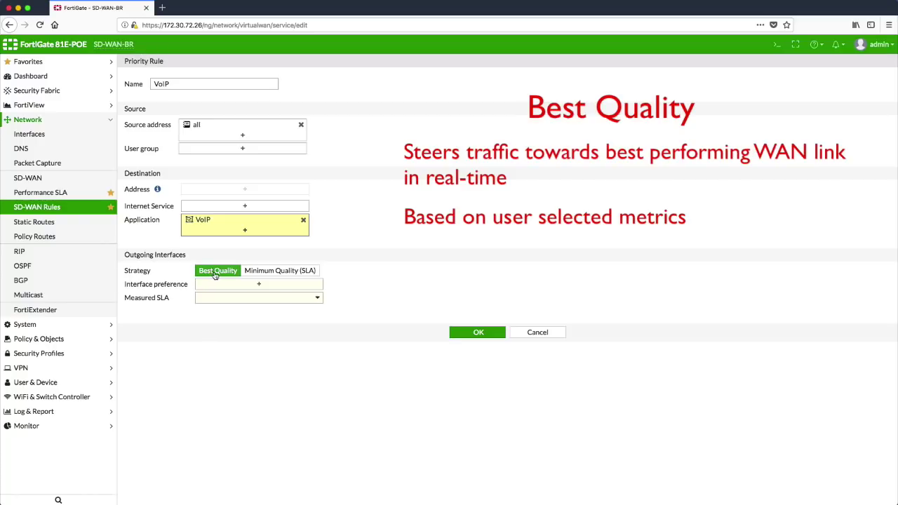
Step: Set the VoIP rule's interface preference to VPN-DC1-P1 and VPN-DC2-P1, with VoIP_SLA as the measured SLA
click(262, 284)
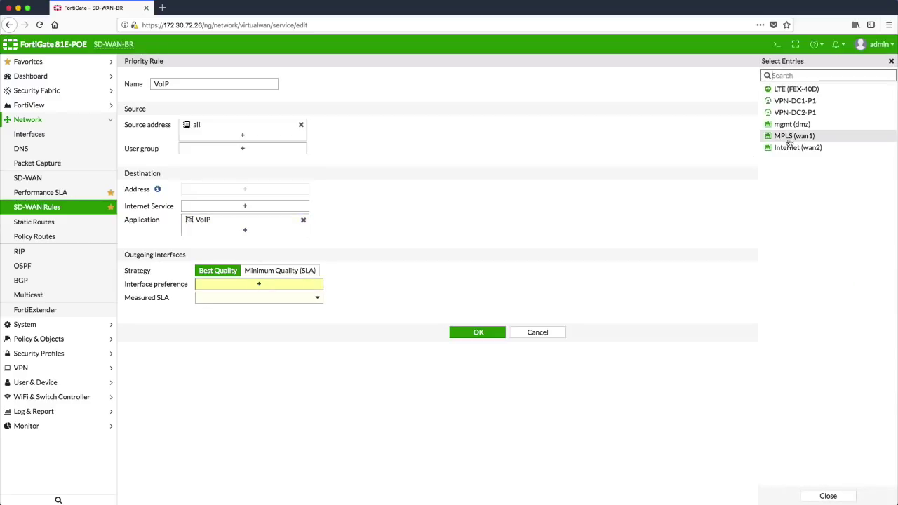
click(794, 102)
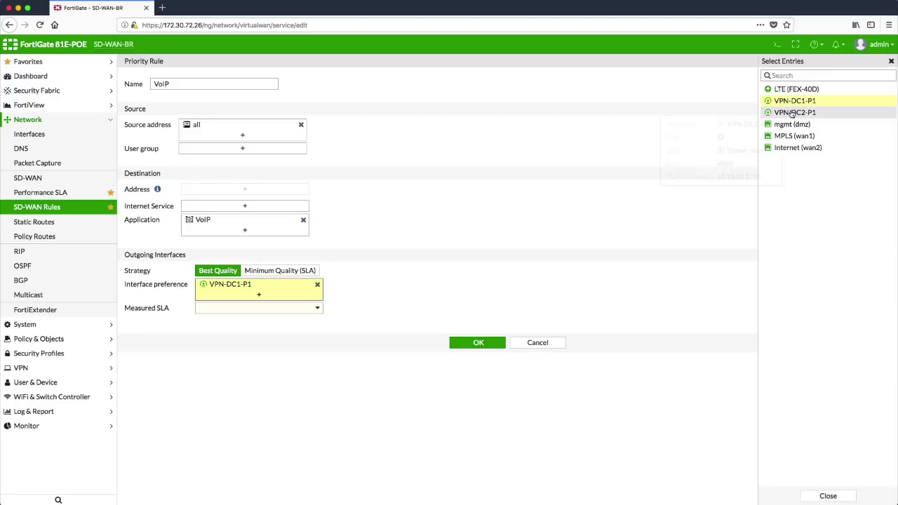
click(793, 113)
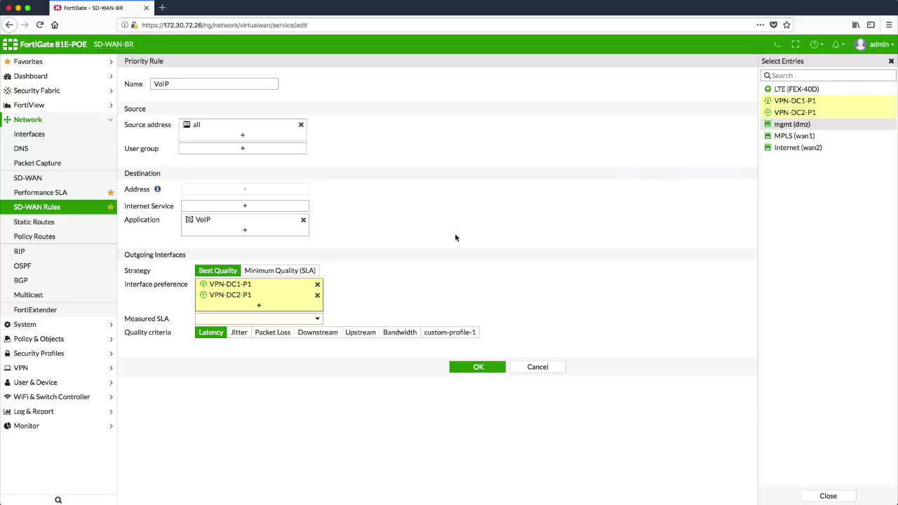
click(315, 321)
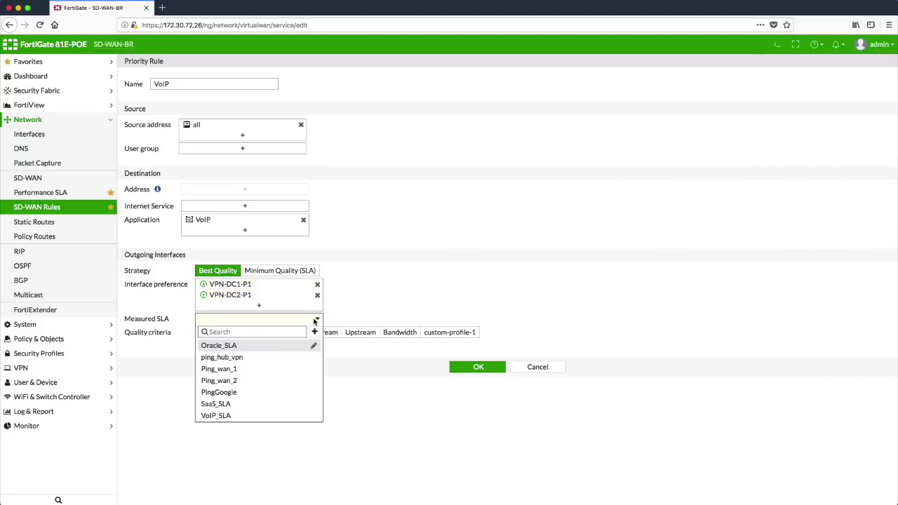
click(245, 415)
Step: Use custom-profile-1 as quality criteria with latency weight 33, jitter weight 33 and packet loss weight 34, and save the VoIP rule
click(445, 333)
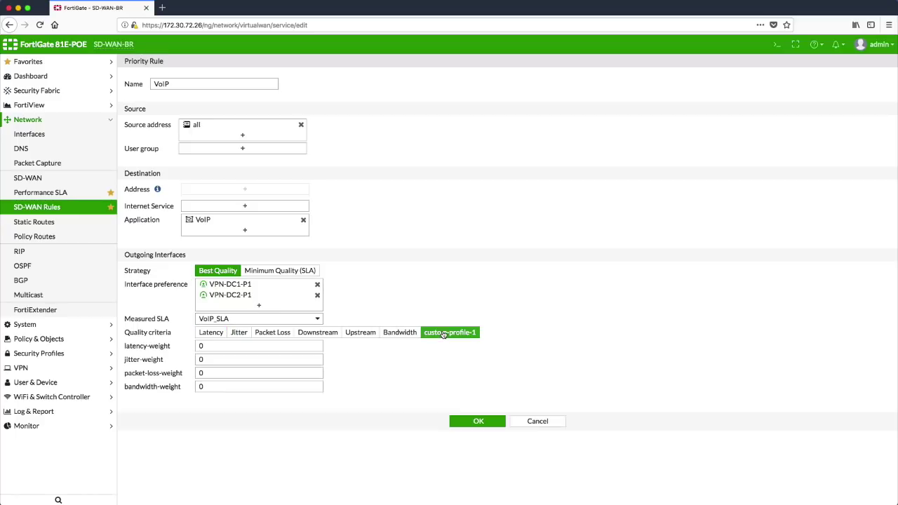
click(198, 347)
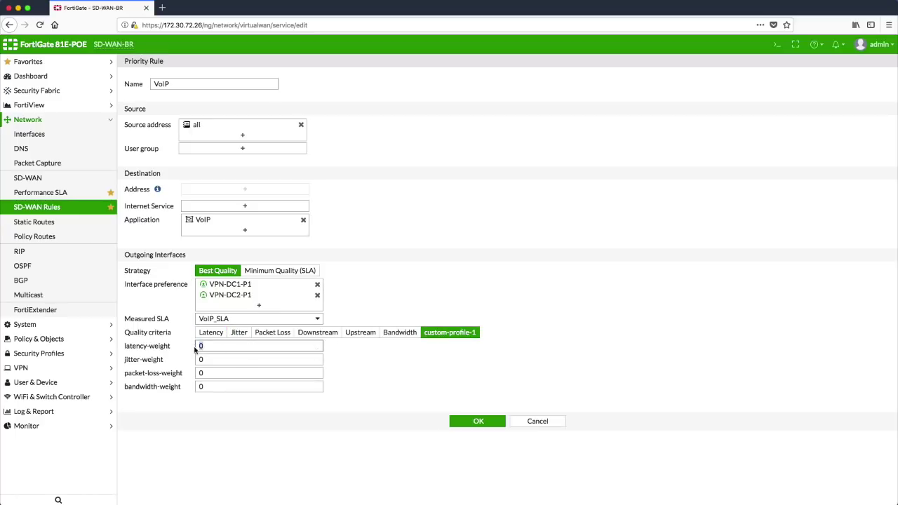
text(33)
click(211, 360)
text(3)
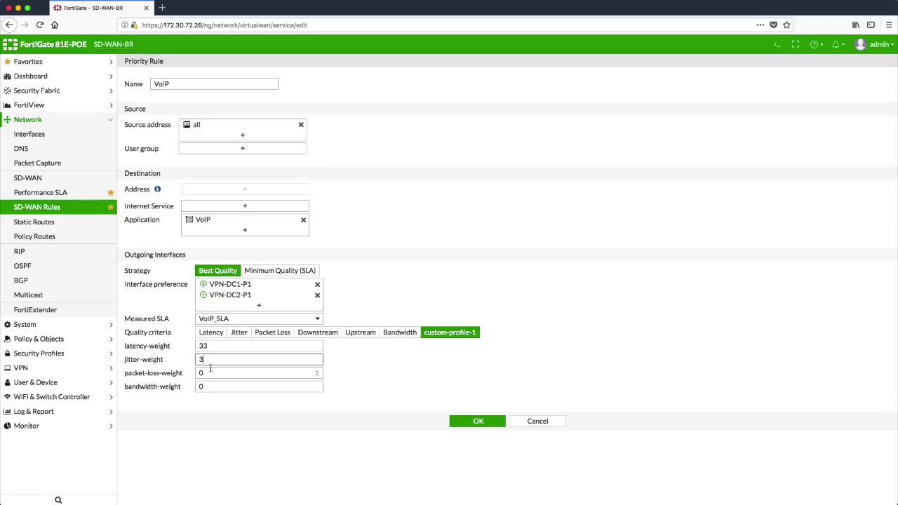
click(197, 374)
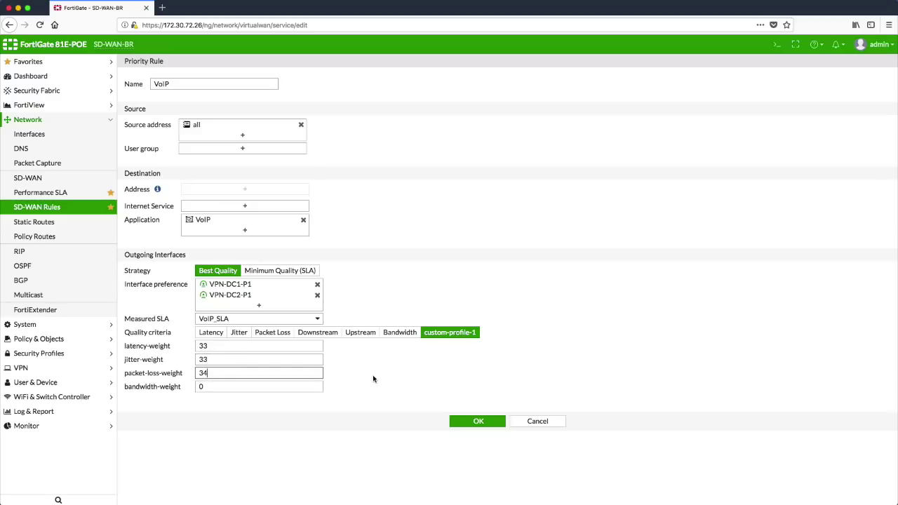
click(439, 391)
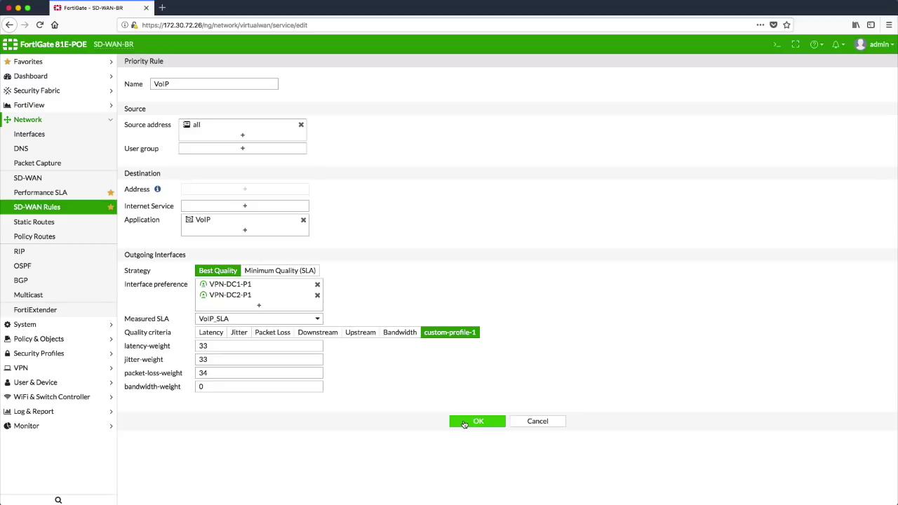
click(465, 423)
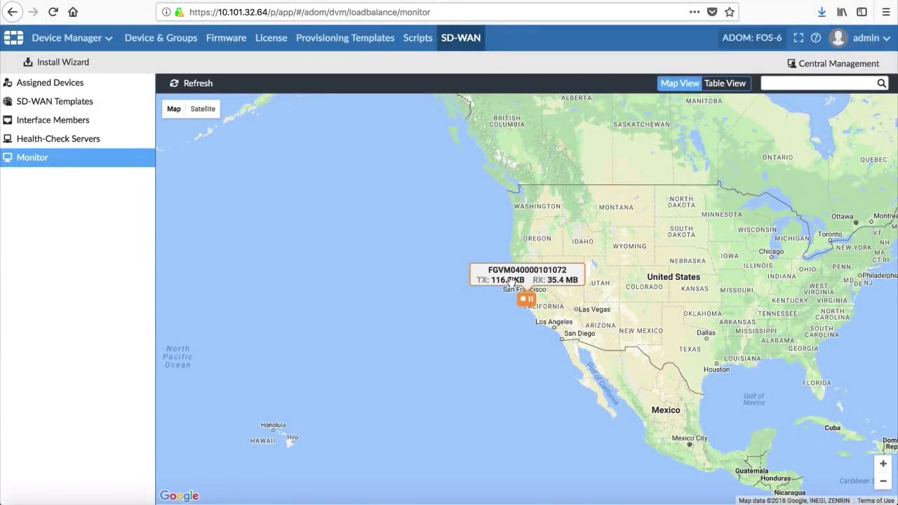
Step: In FortiManager, view the California device's SD-WAN health details on the map and the lists of health-check servers and interface members
click(527, 299)
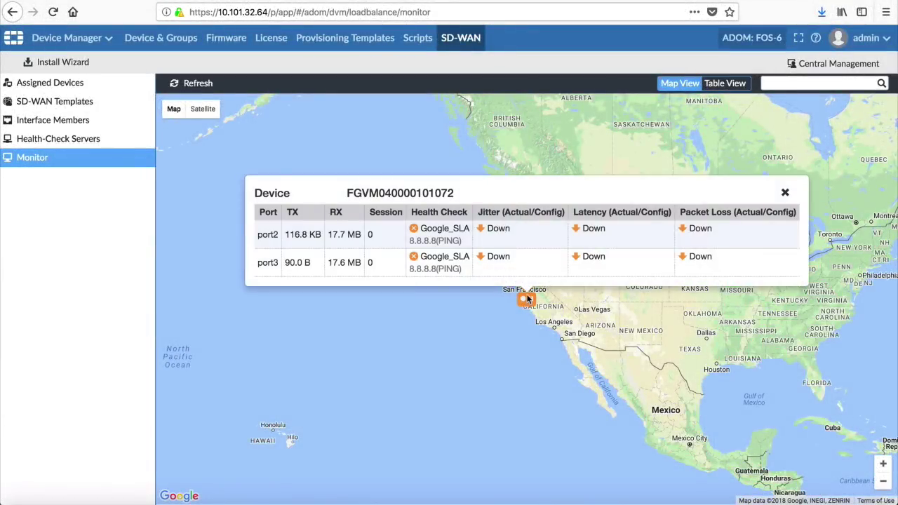
click(90, 144)
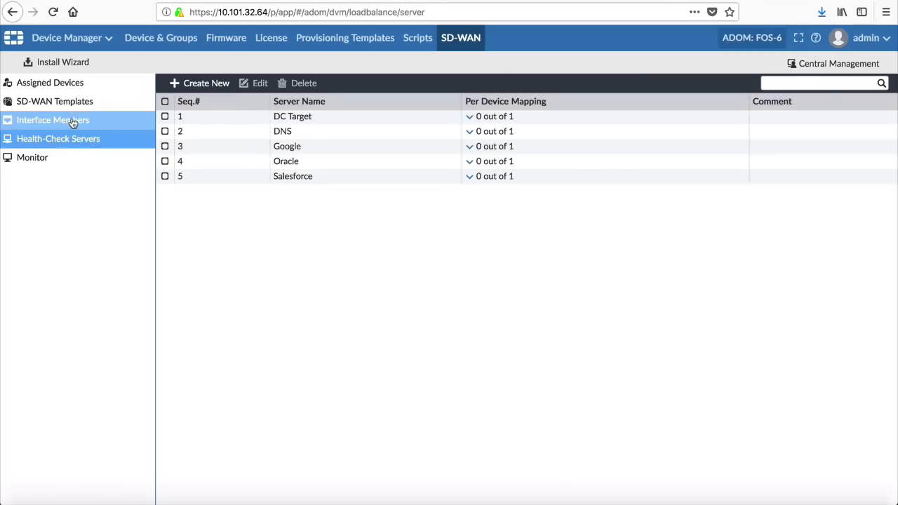
click(72, 120)
Step: Open the SD-WAN_Default template and review its interface members, performance SLAs and SD-WAN rules
click(71, 106)
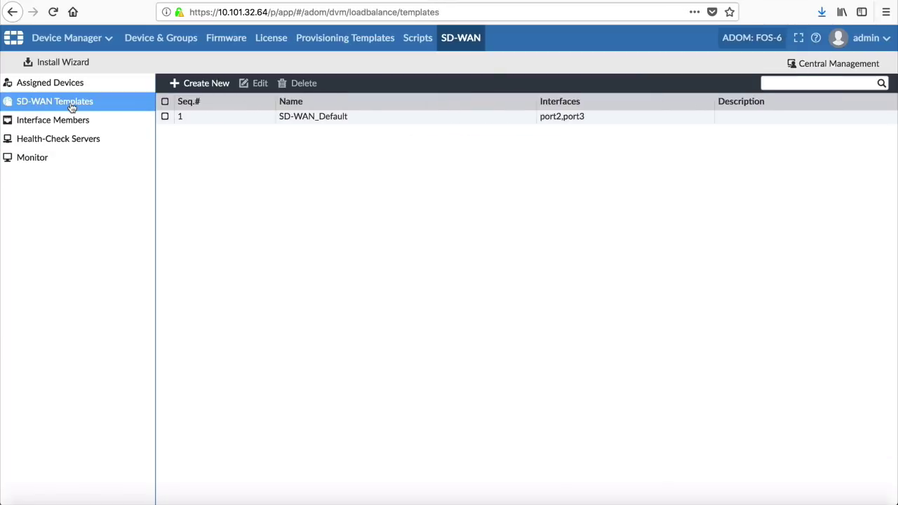
double_click(244, 117)
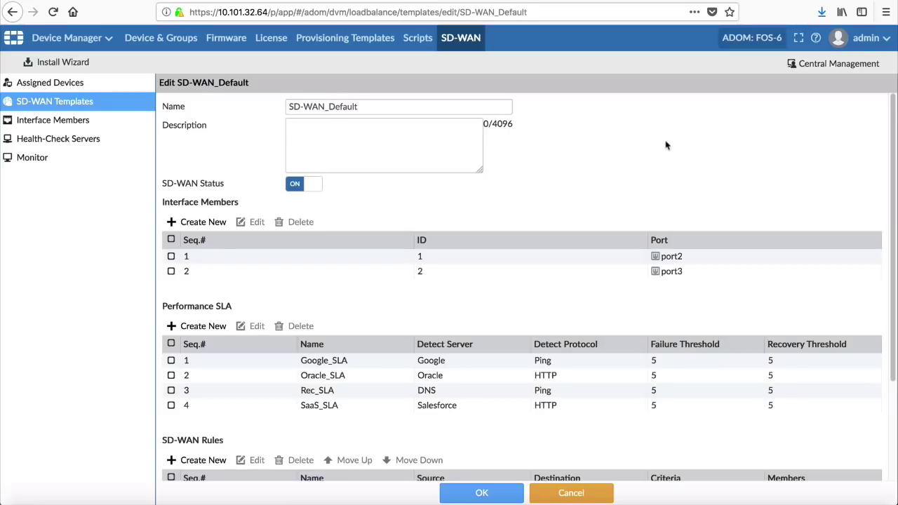
drag(893, 140, 894, 247)
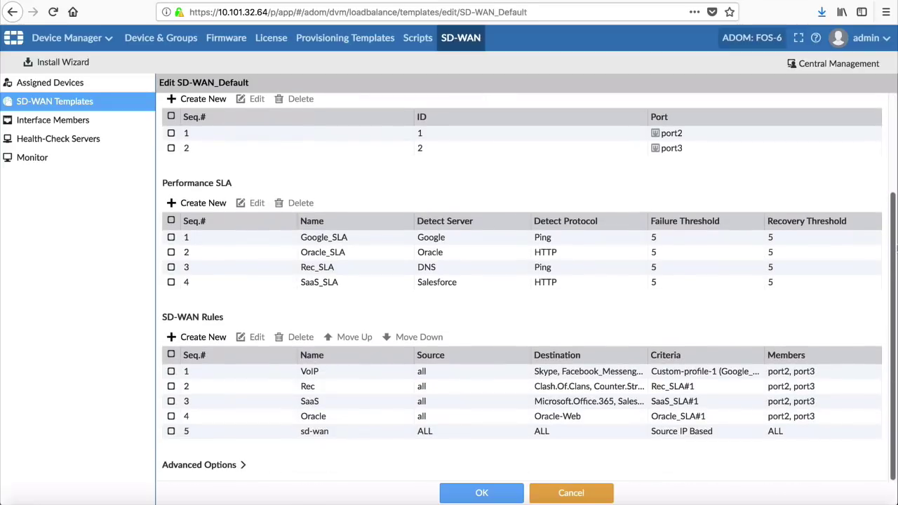
Step: Examine the template's SaaS rule, browse the applications available for its destination, and close it without saving
double_click(334, 399)
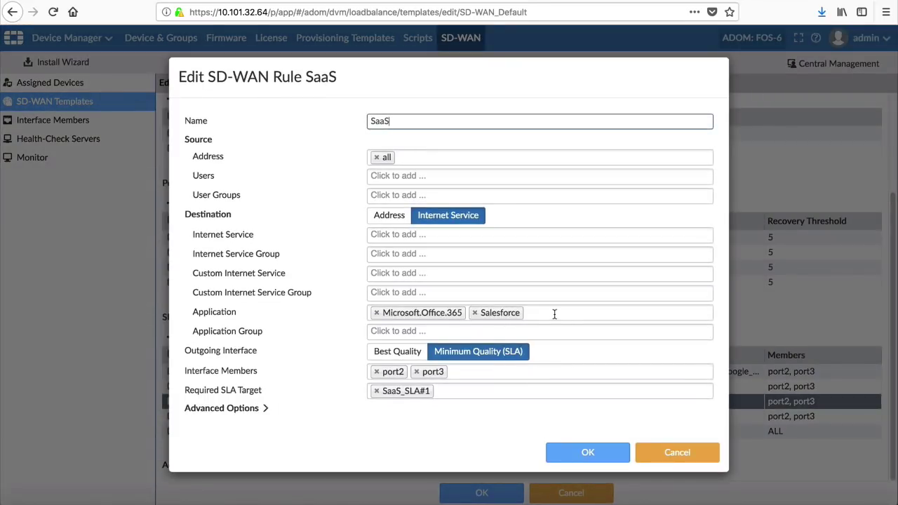
click(555, 317)
scroll(709, 327, down, 8)
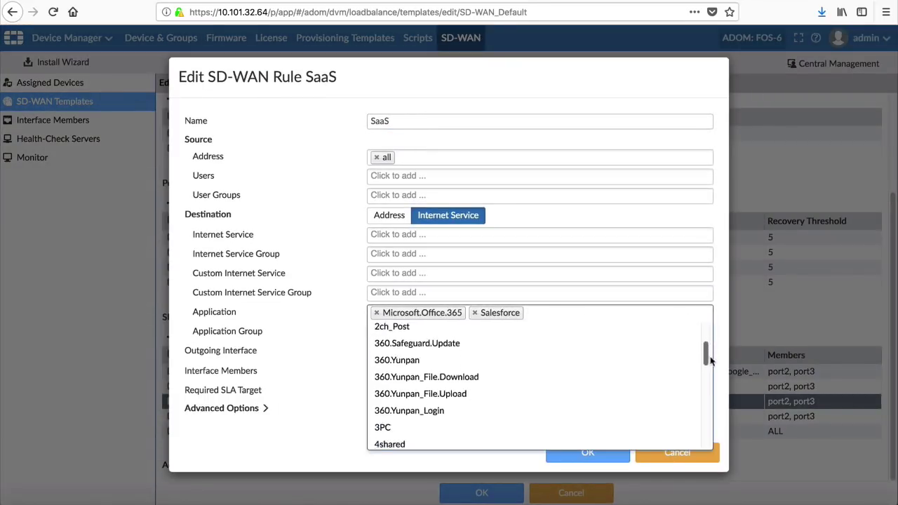
click(311, 452)
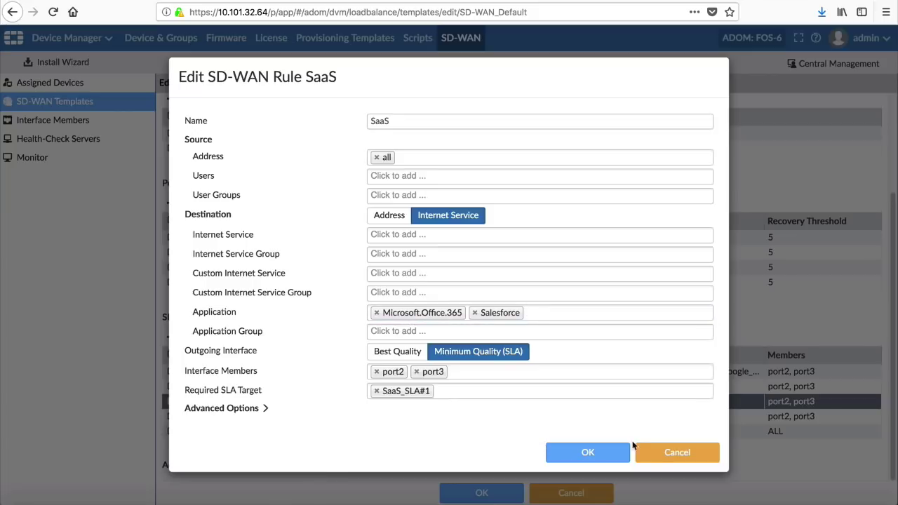
click(649, 457)
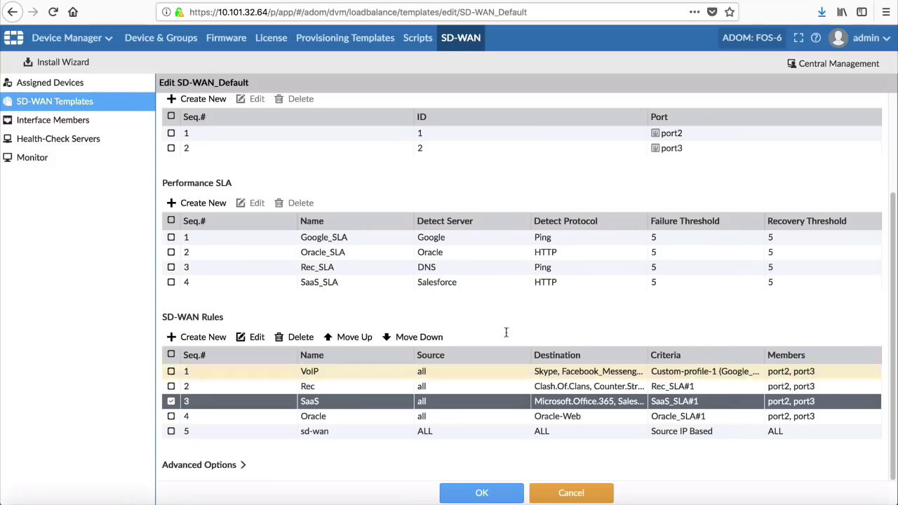
Step: Examine the Oracle_SLA performance SLA and the threshold settings of its SLA entry 1, closing both without saving
double_click(364, 257)
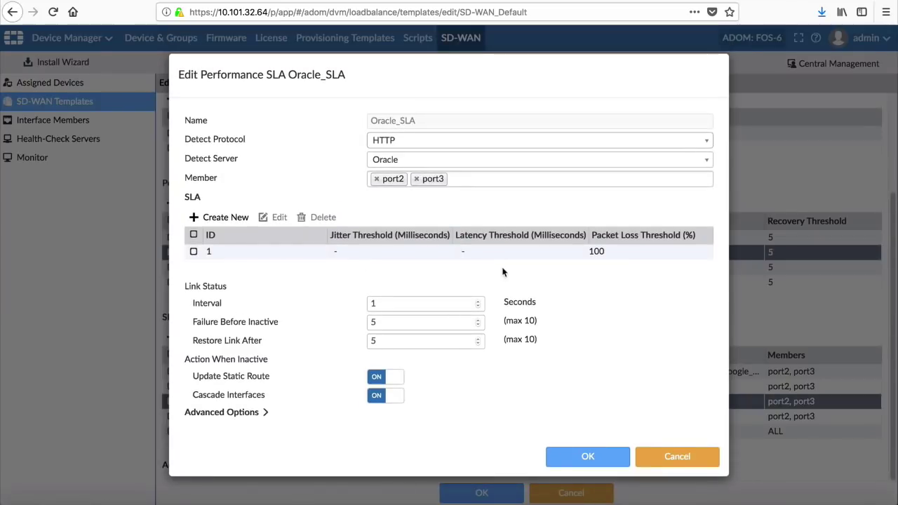
click(305, 251)
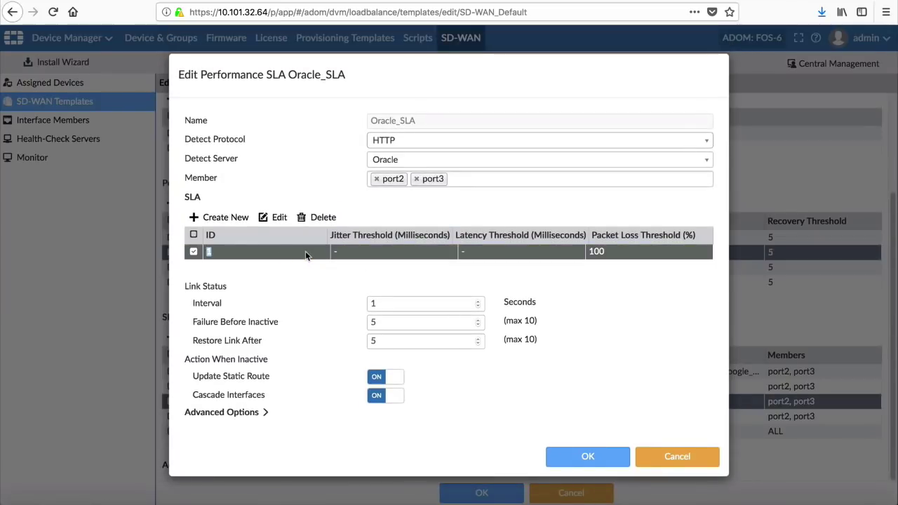
click(275, 218)
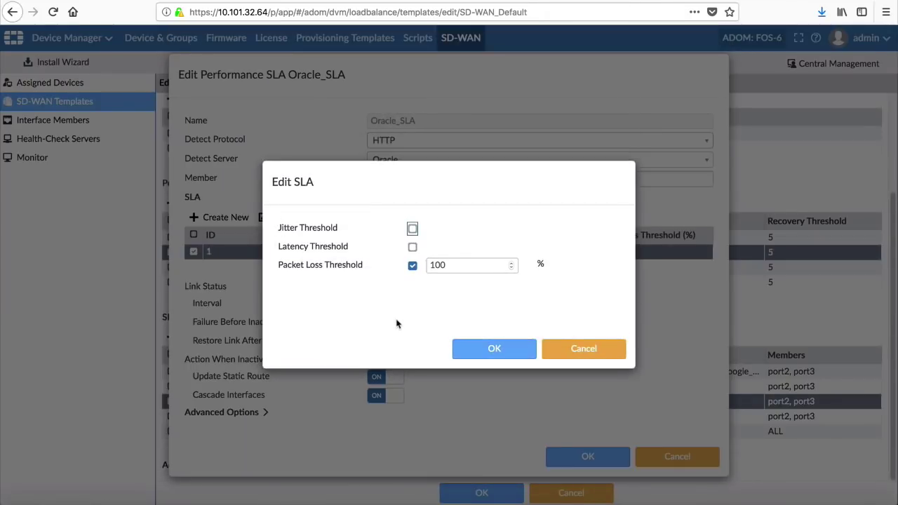
click(596, 344)
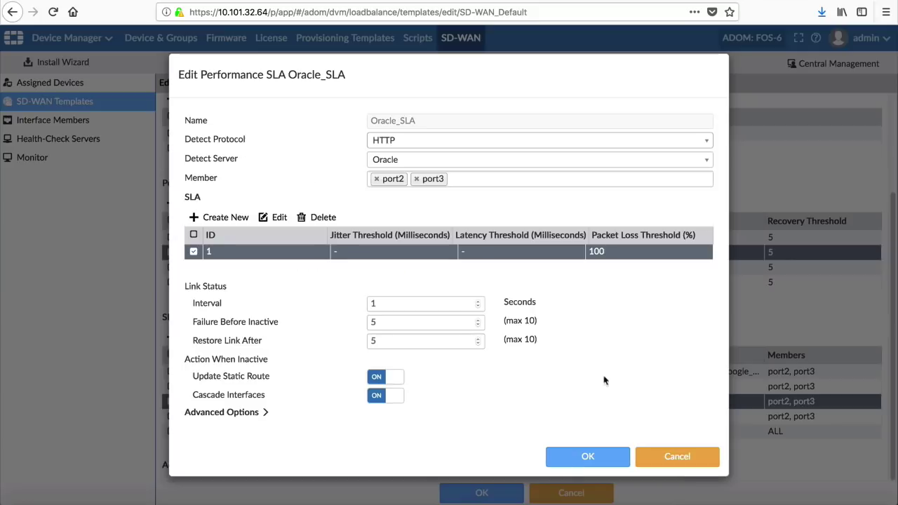
click(677, 460)
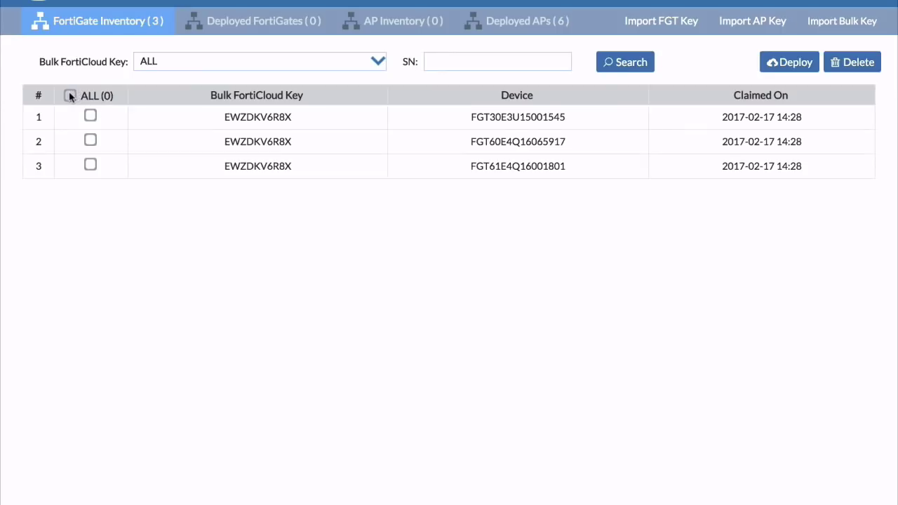
Step: In the FortiCloud inventory, select all FortiGates and deploy them to FortiManager
click(70, 95)
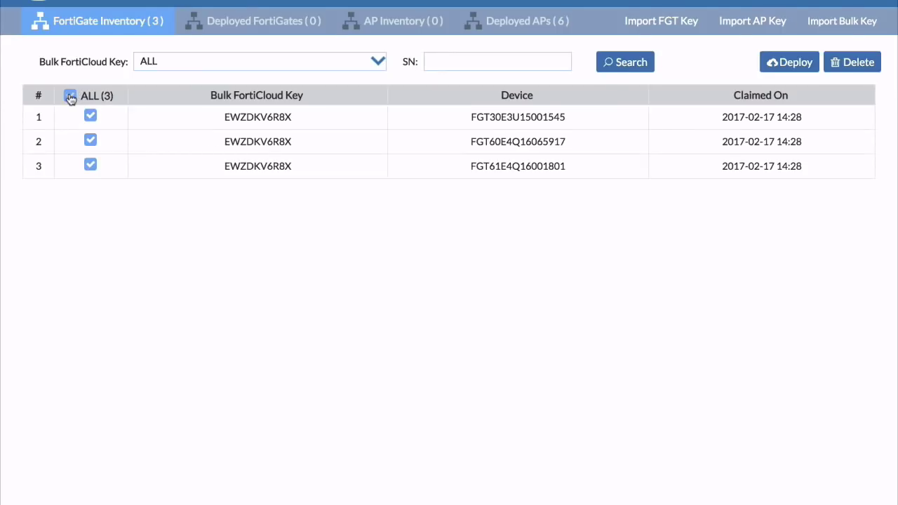
click(778, 67)
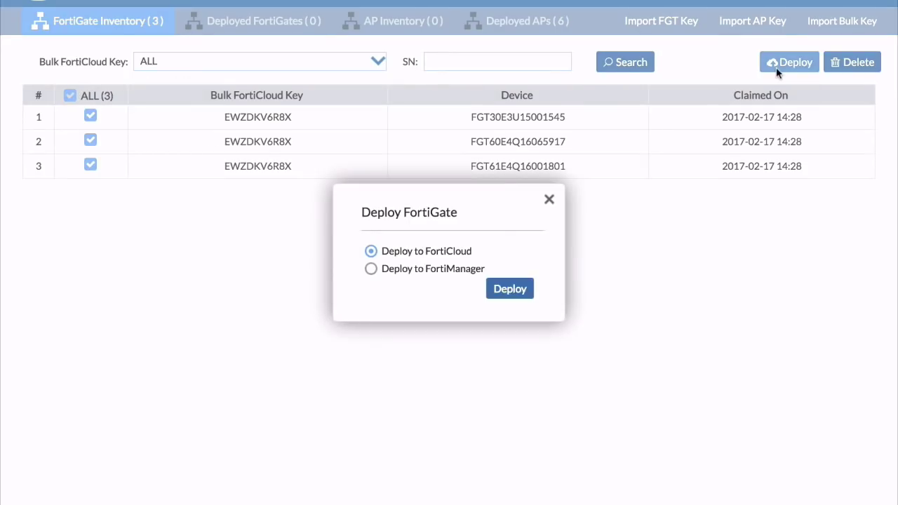
click(449, 273)
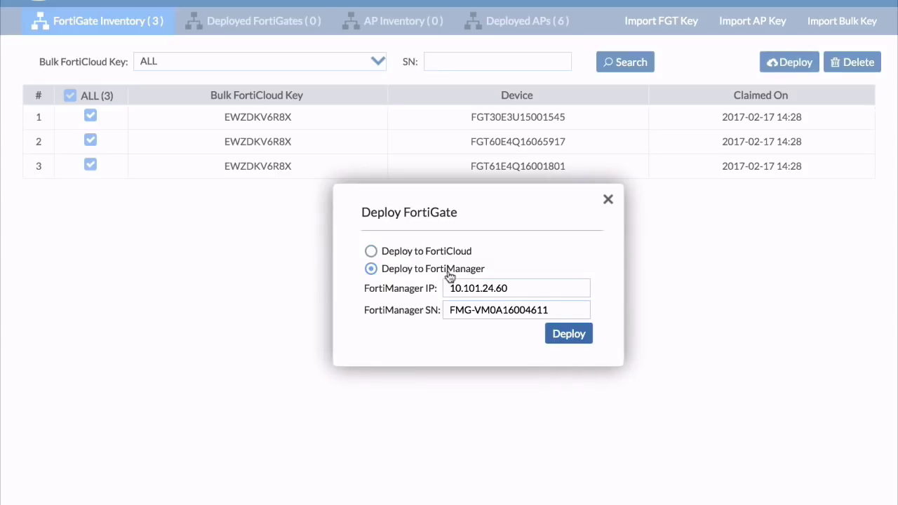
click(567, 332)
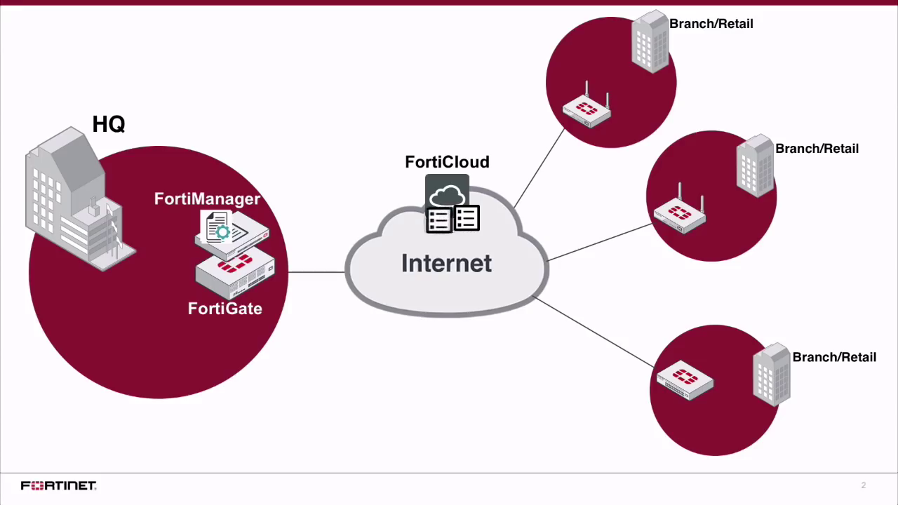